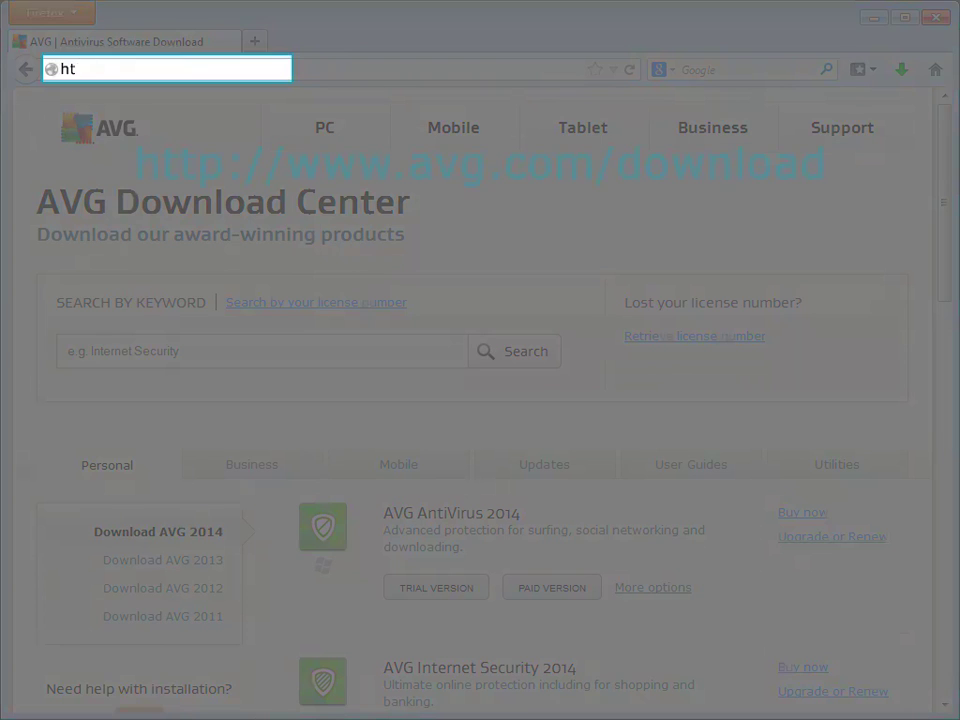
# Step: Download the AVG Internet Security 2014 trial installer from avg.com/download and save the file
pyautogui.write('tp://www')
pyautogui.write('.avg.co')
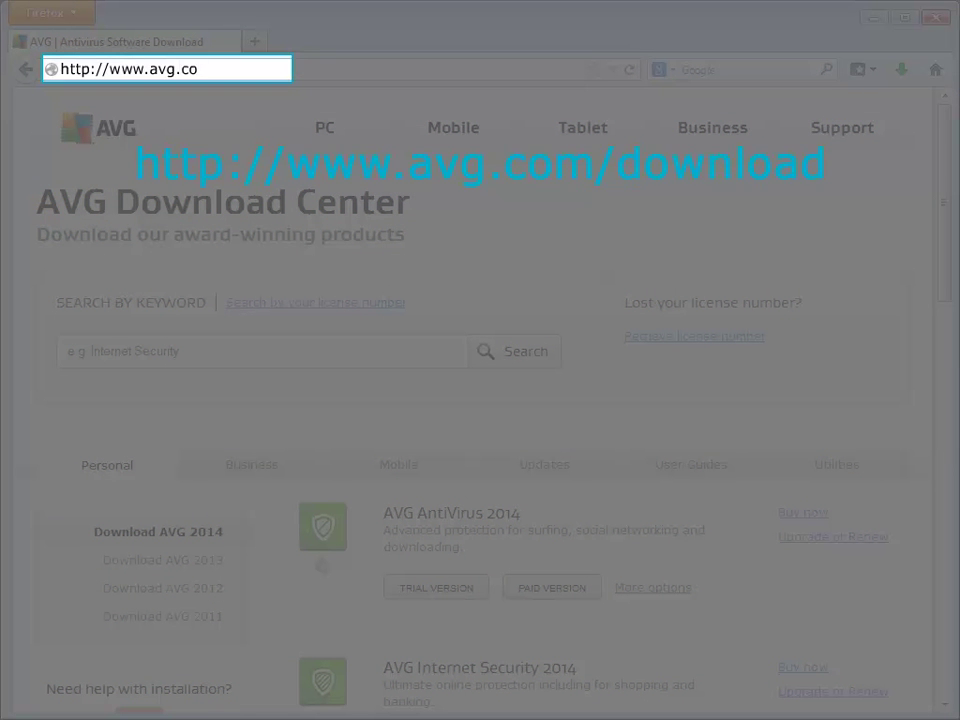
pyautogui.write('m/downlo')
pyautogui.write('ad')
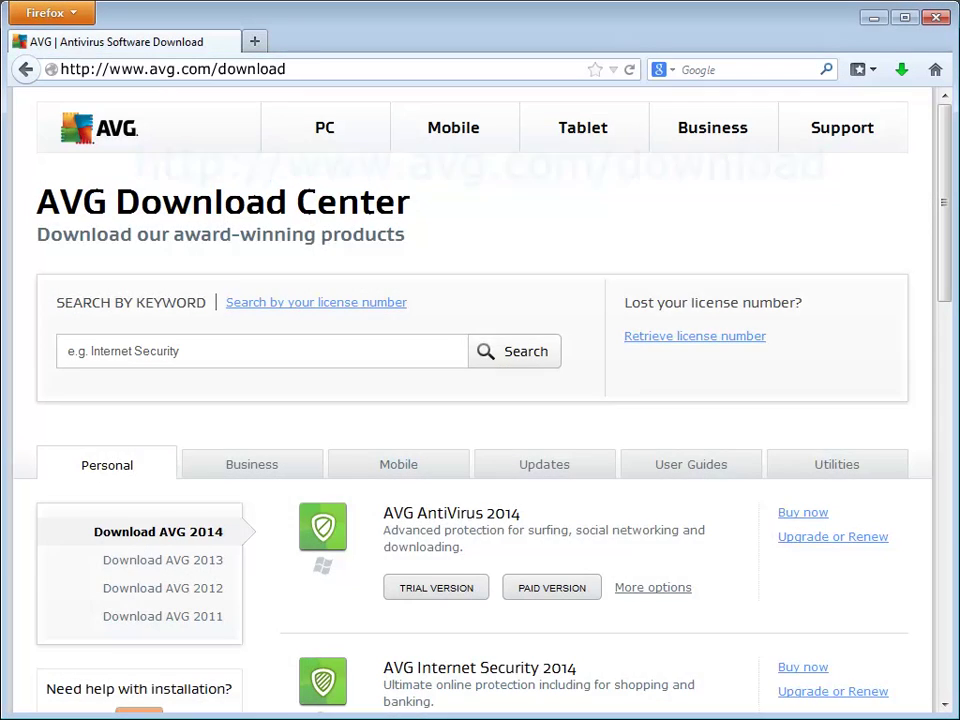
pyautogui.moveTo(944, 216); pyautogui.dragTo(945, 390)
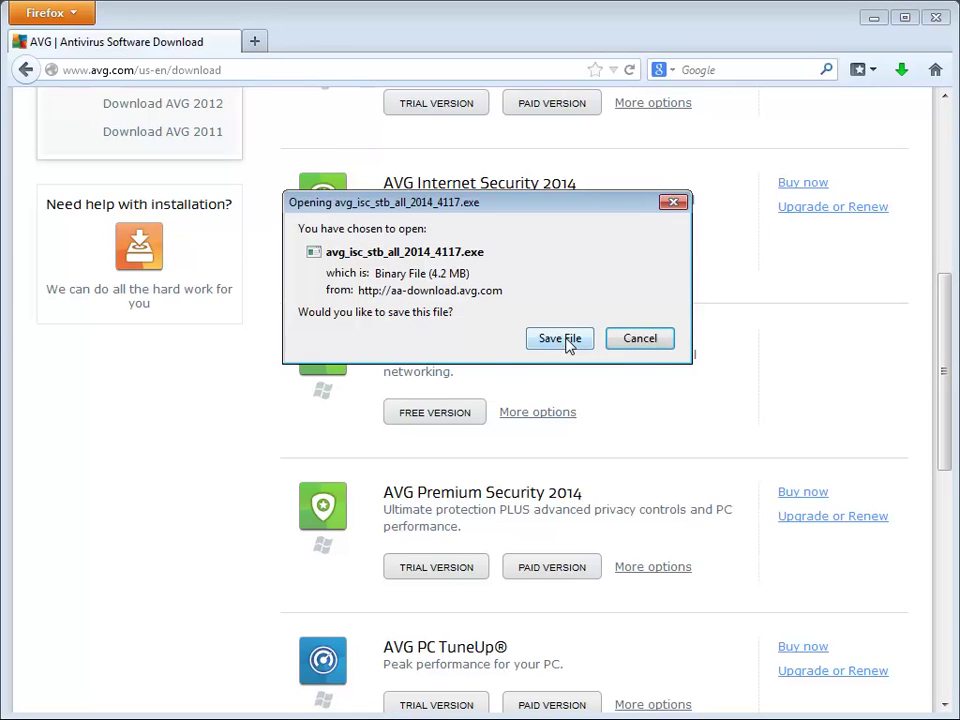
pyautogui.click(560, 340)
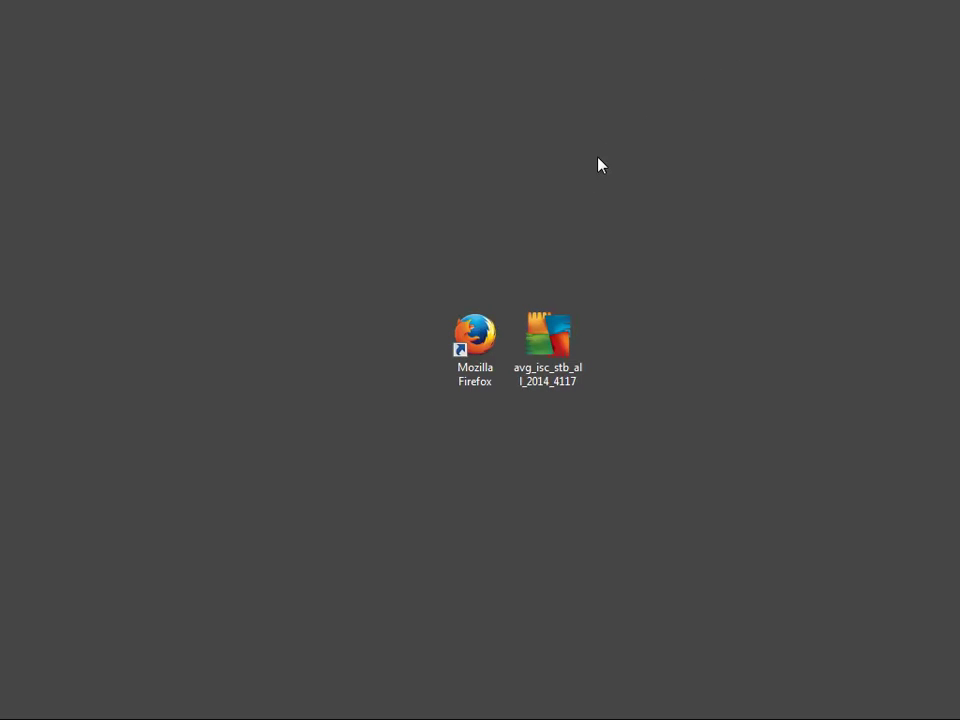
# Step: Run the avg_isc_stb_all_2014_4117 installer from the desktop, allowing it past the security warning
pyautogui.doubleClick(550, 352)
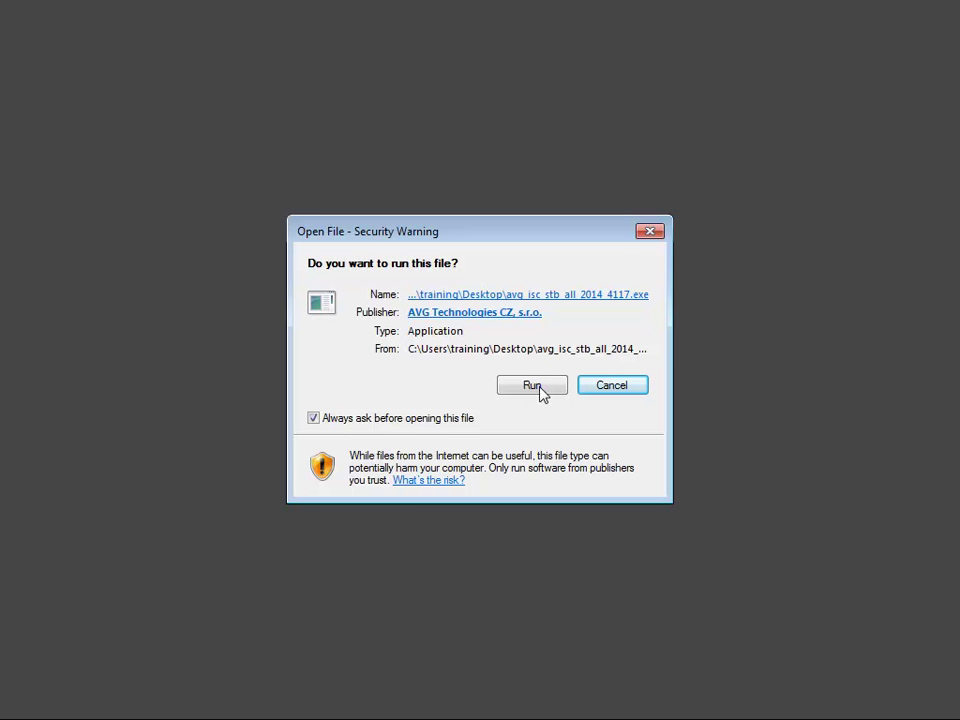
pyautogui.click(532, 386)
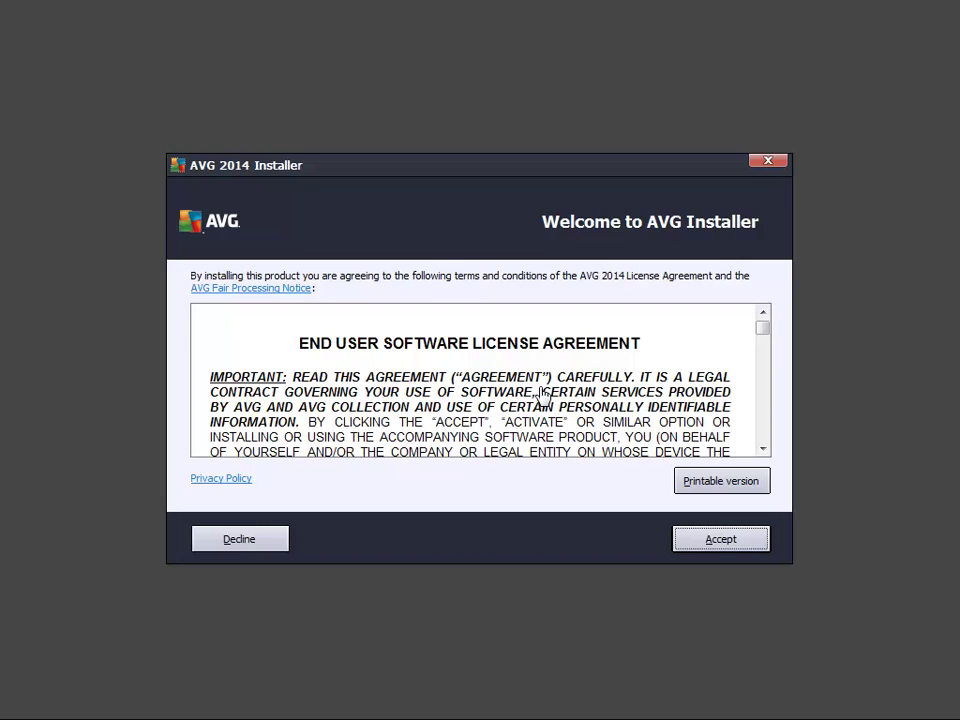
# Step: Accept the AVG license agreement and enter the pasted license number
pyautogui.click(729, 544)
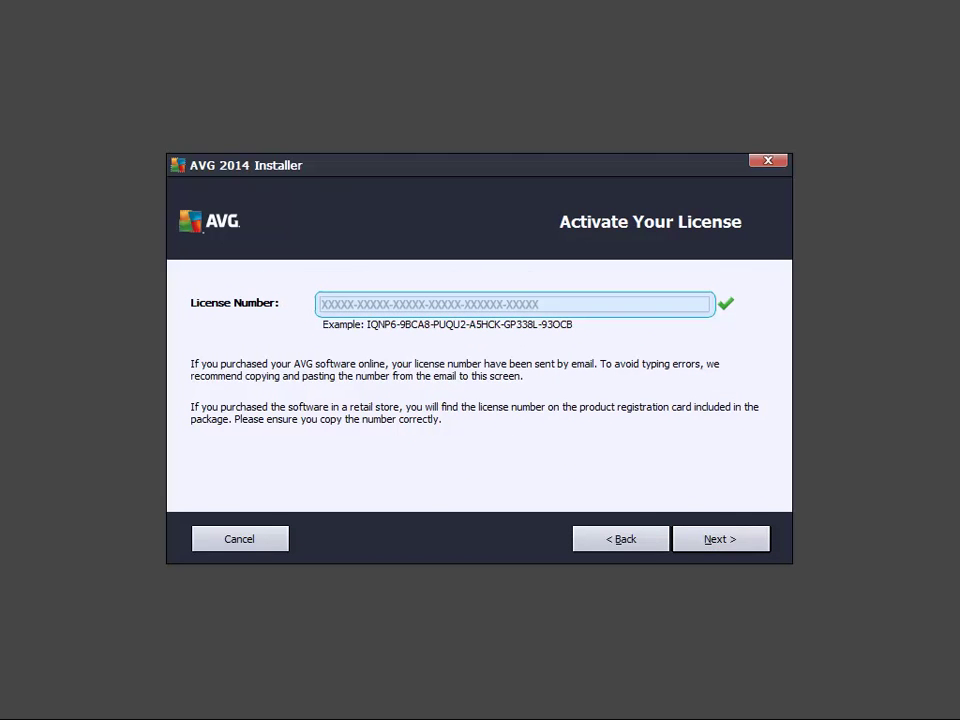
pyautogui.hotkey('ctrl', 'v')
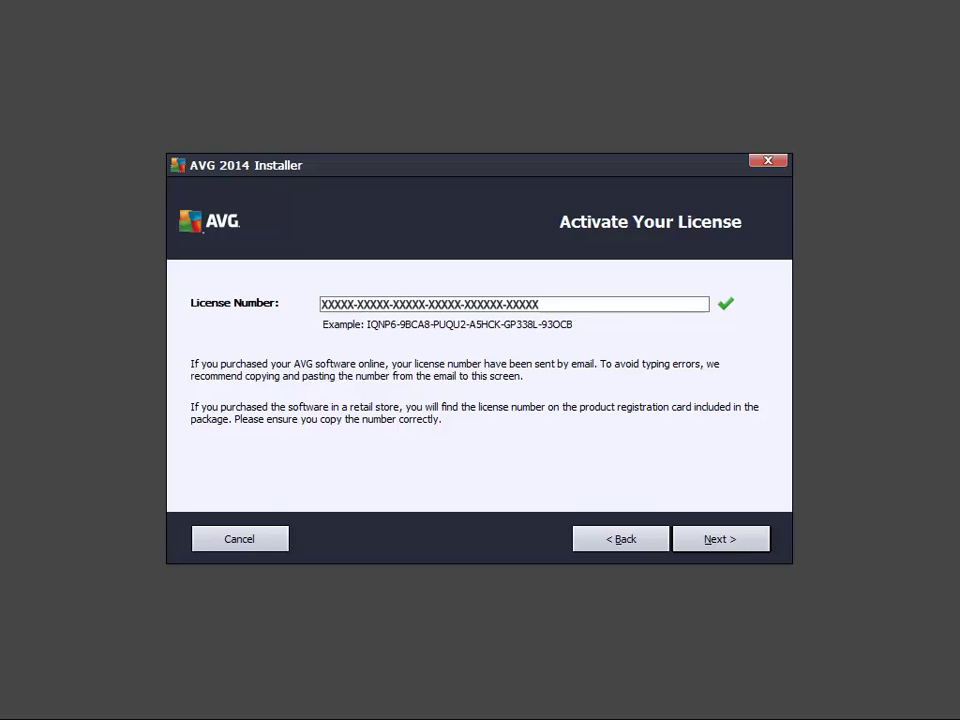
pyautogui.click(727, 540)
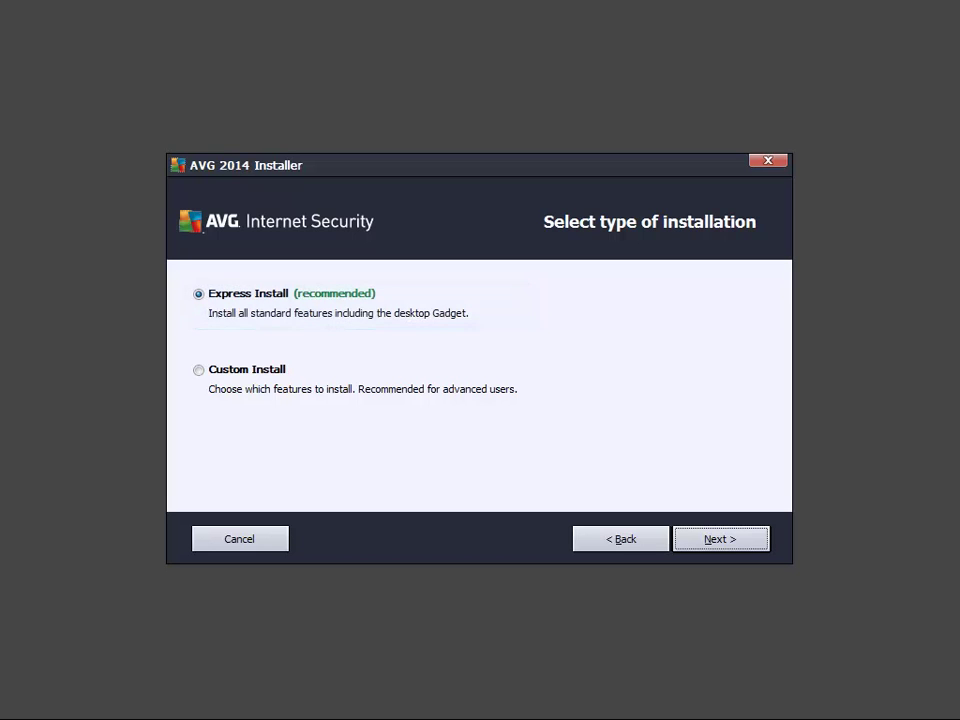
# Step: Choose Express Install and accept the AVG toolbar terms to begin installing
pyautogui.click(731, 541)
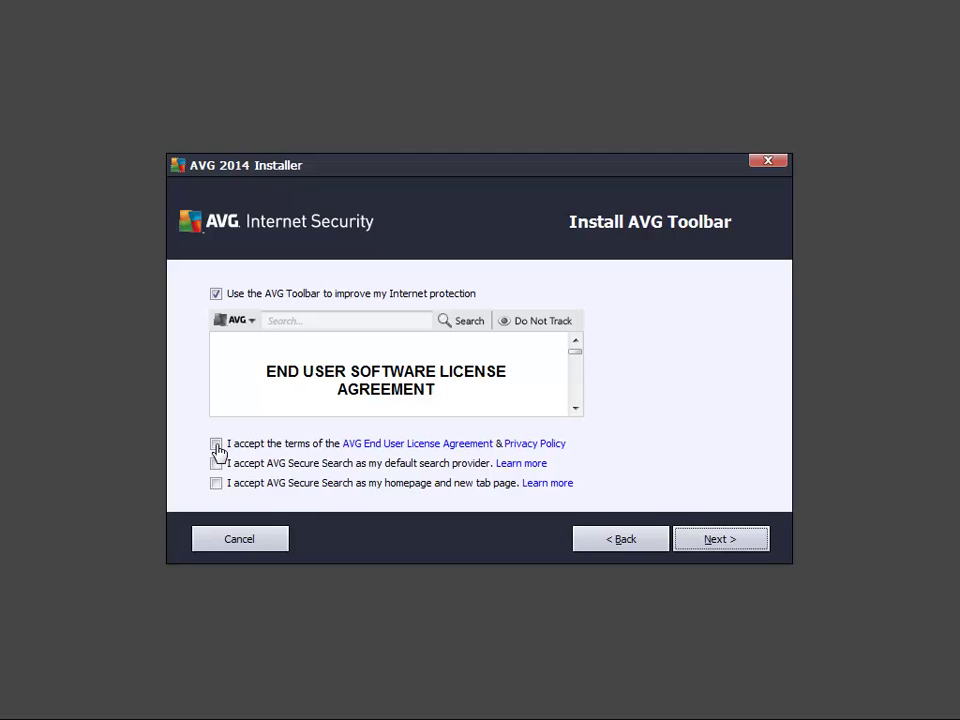
pyautogui.click(216, 444)
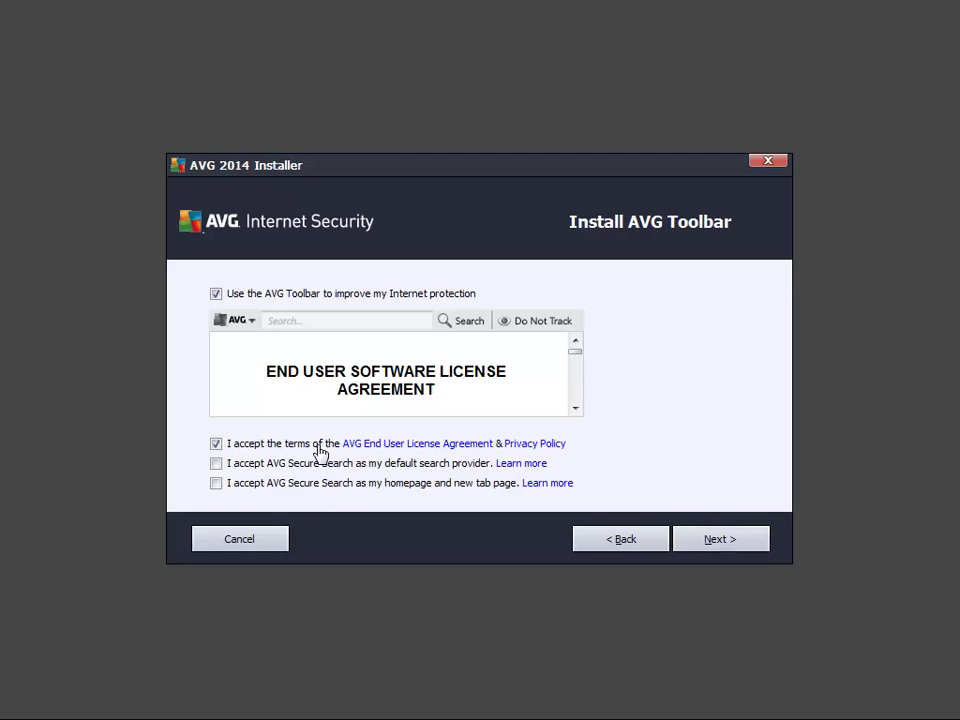
pyautogui.click(700, 538)
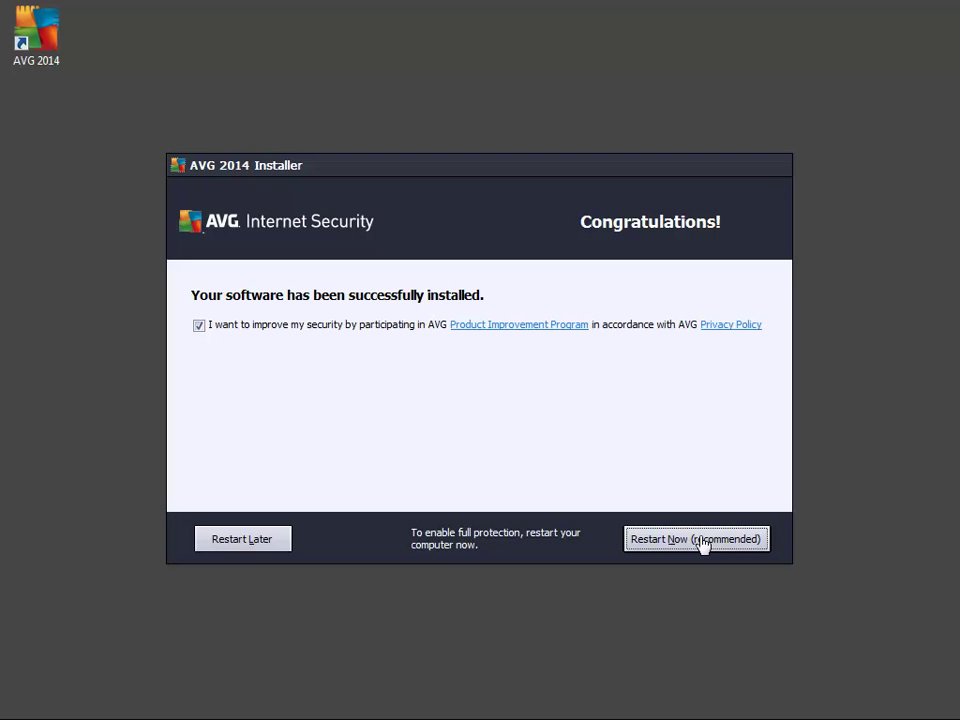
# Step: Restart the computer now from the Congratulations page to complete the AVG install
pyautogui.click(697, 540)
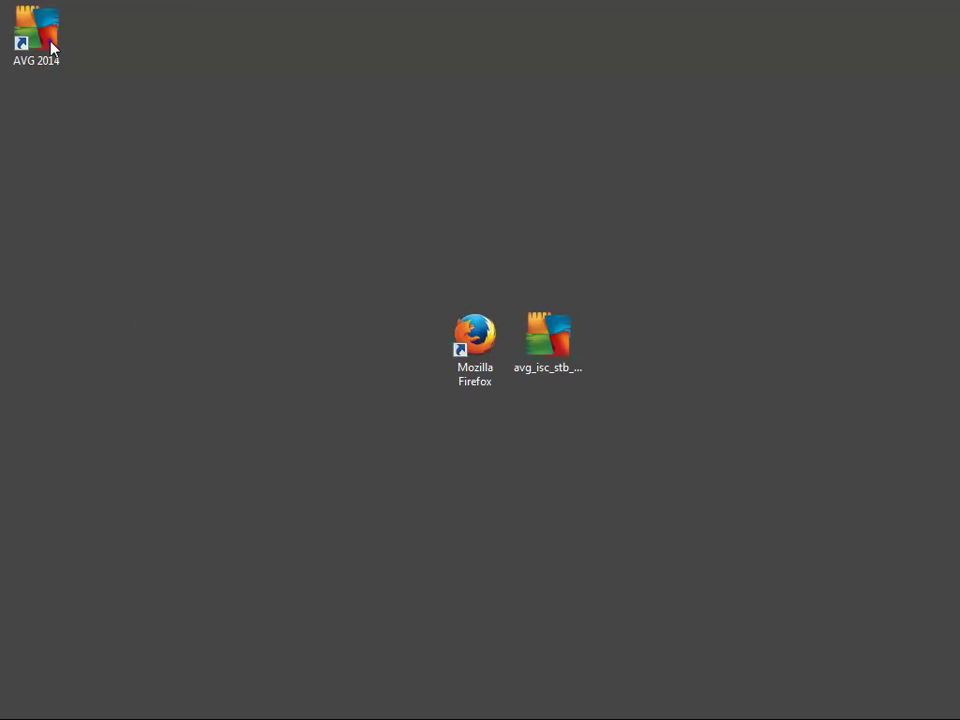
# Step: Launch AVG Internet Security 2014 from its desktop shortcut and let definitions update
pyautogui.doubleClick(50, 45)
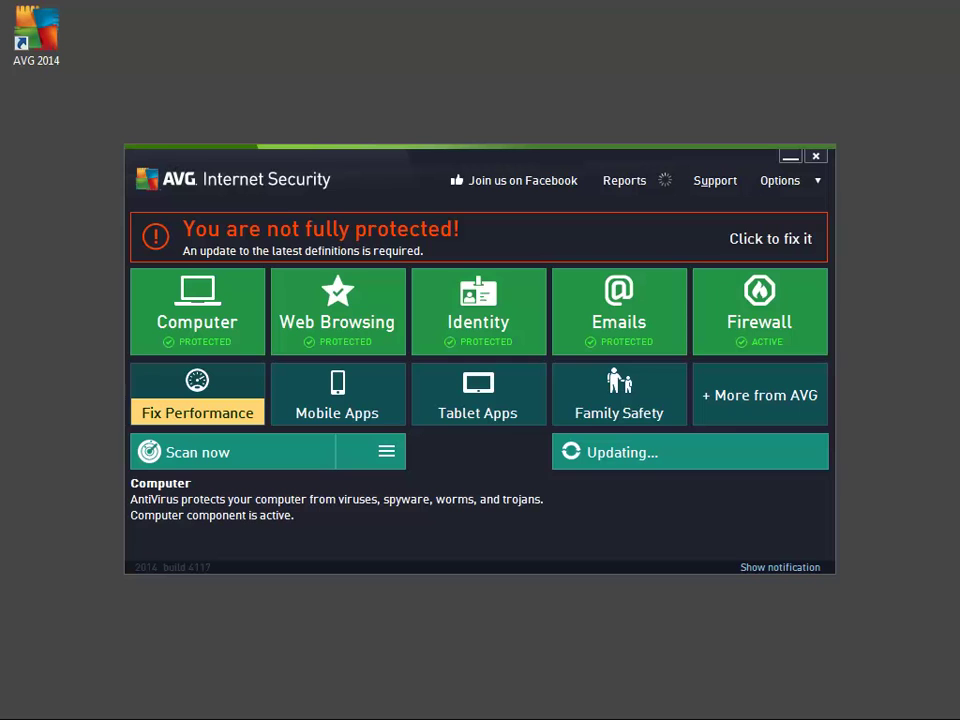